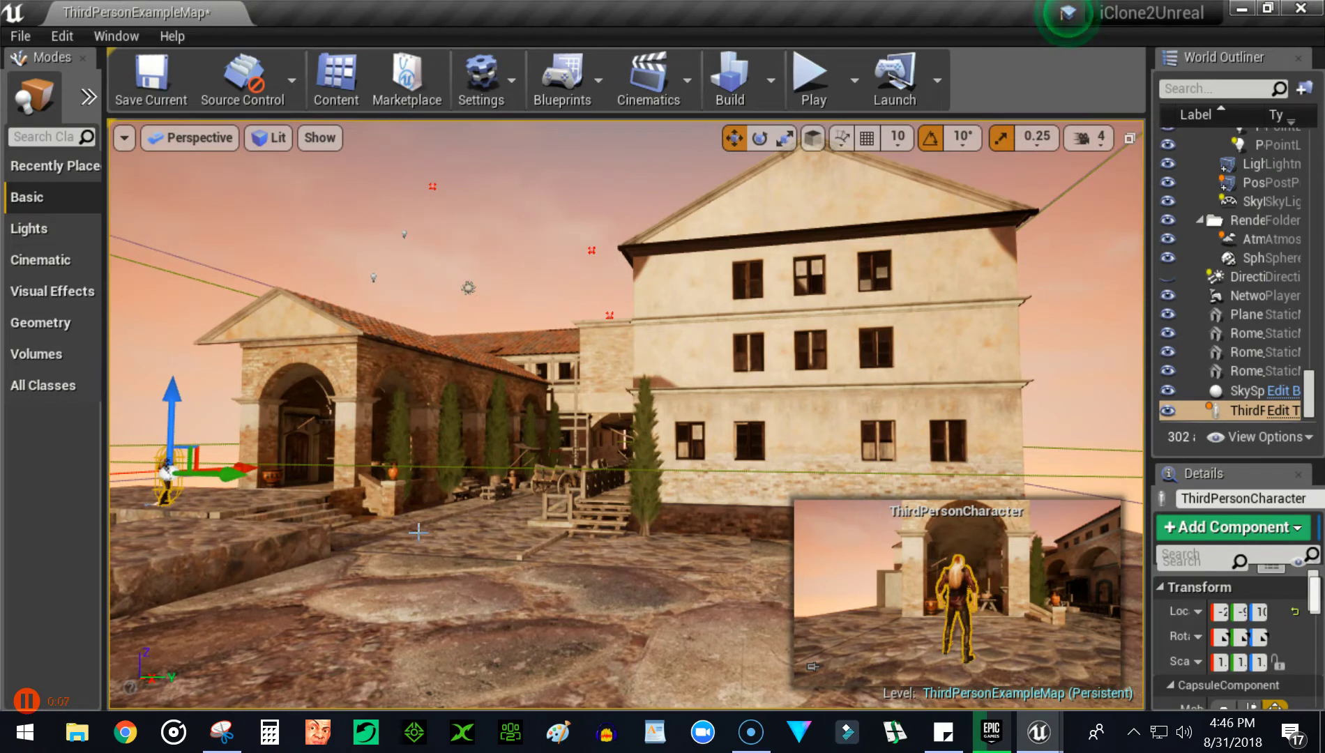
# Inspect the Roman street scene in the perspective view, from the cobbled road and cart to the arcaded buildings on both sides.
pyautogui.click(417, 473)
pyautogui.keyDown('alt'); pyautogui.moveTo(416, 472); pyautogui.dragTo(534, 536); pyautogui.keyUp('alt')
pyautogui.scroll(3, 485, 418)
pyautogui.scroll(5, 452, 417)
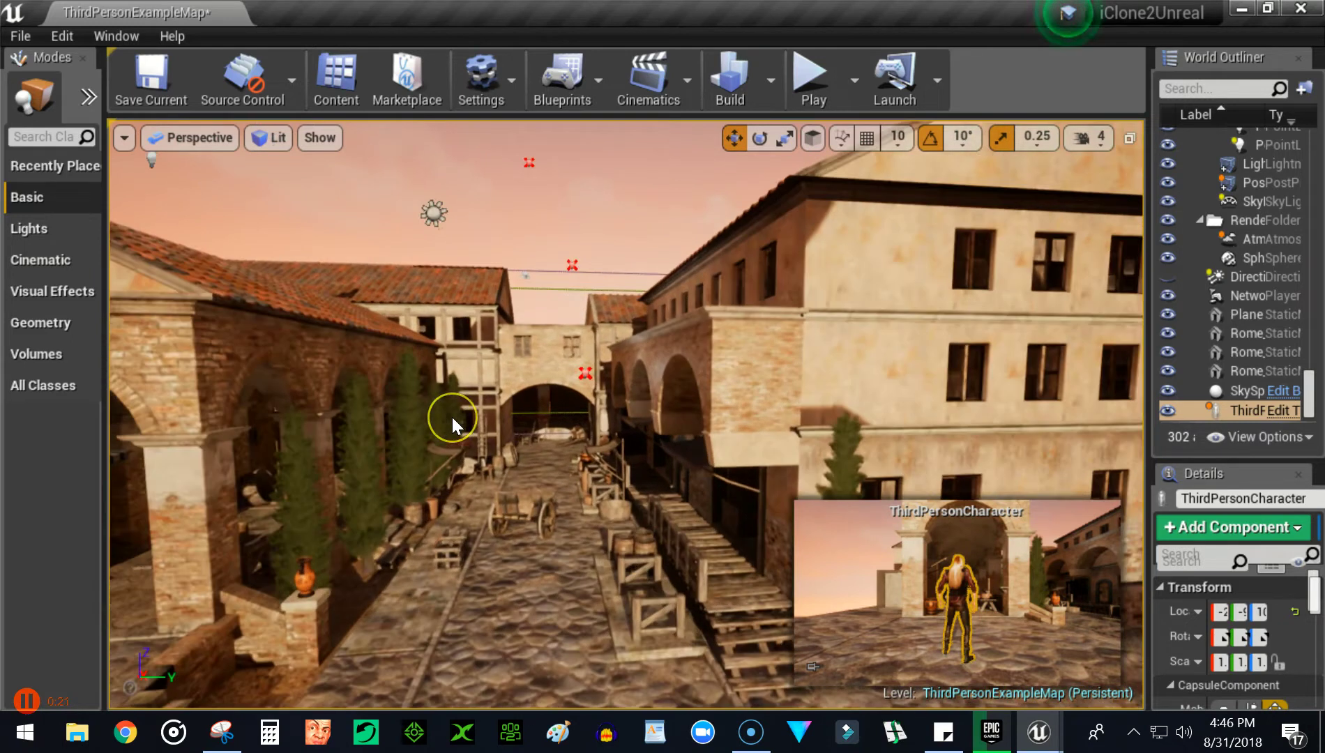
pyautogui.press('Up')
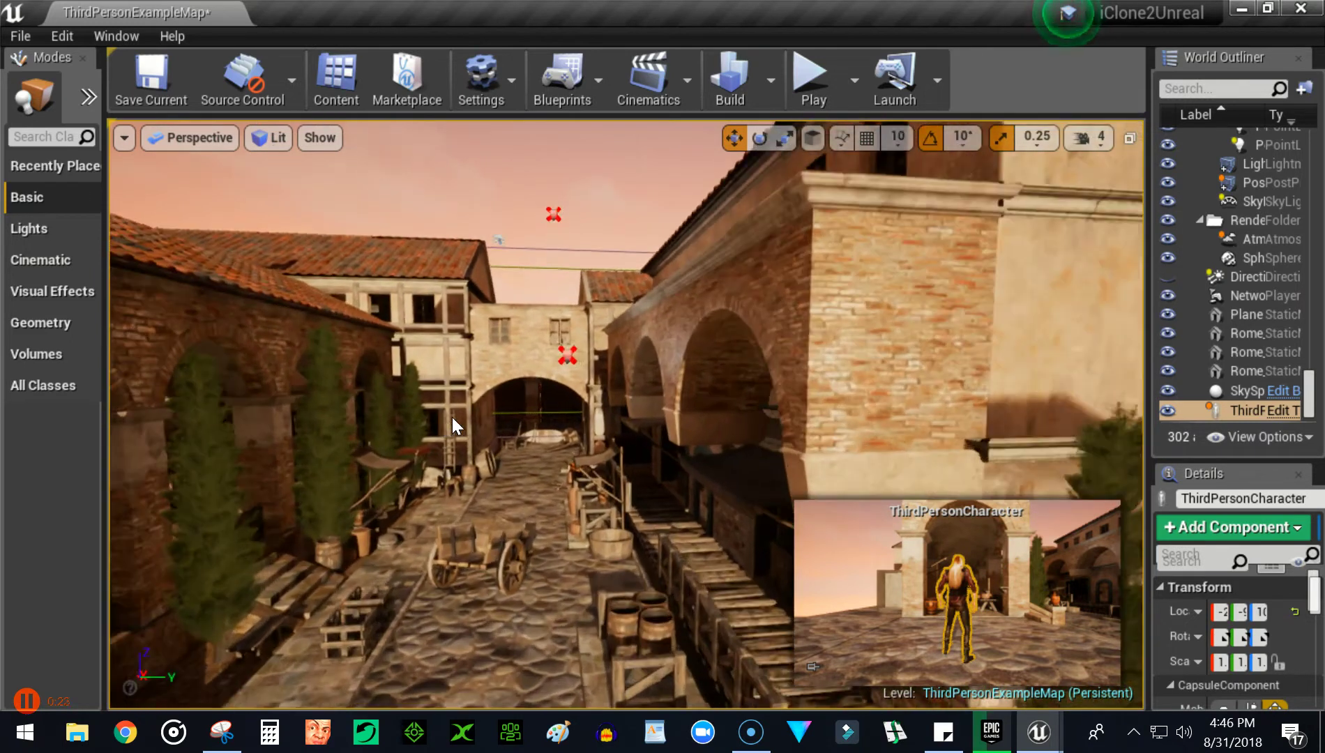
pyautogui.press('q')
pyautogui.moveTo(480, 519); pyautogui.dragTo(531, 422, button='right')
pyautogui.scroll(-3, 449, 591)
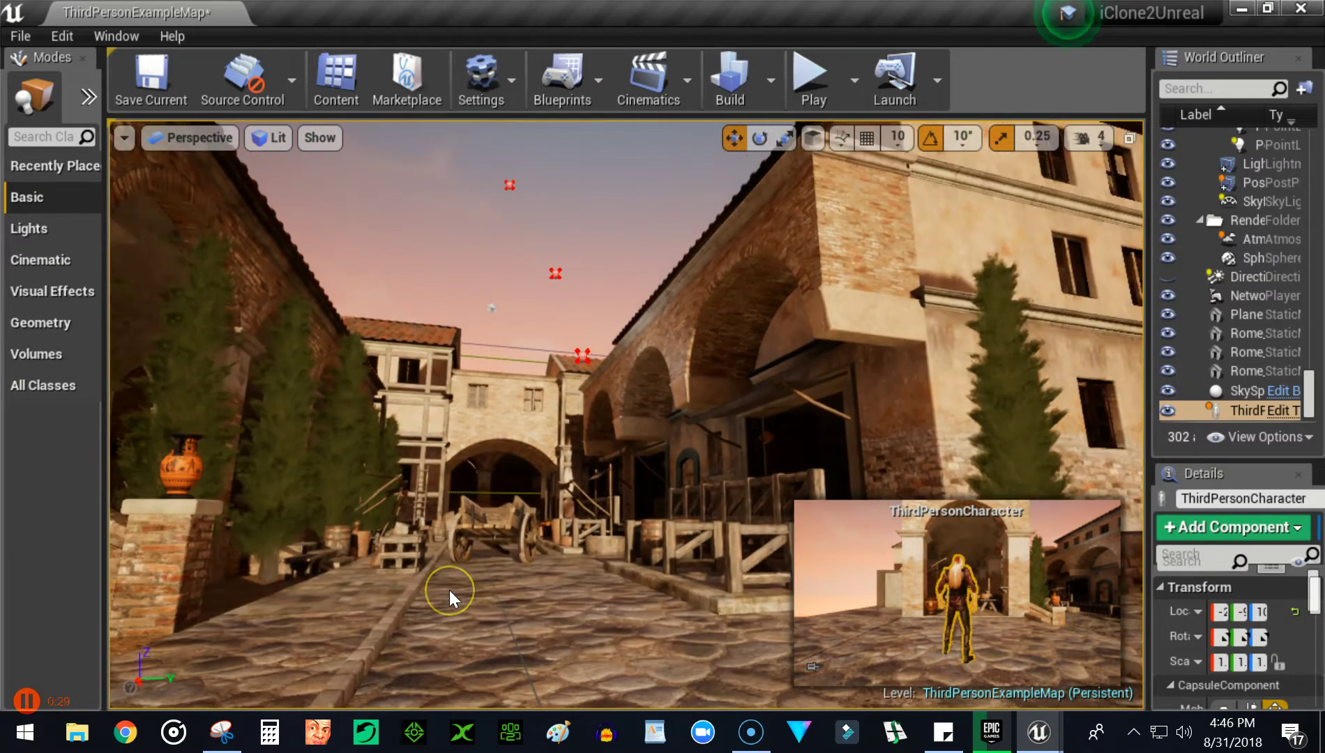
pyautogui.scroll(-2, 449, 591)
pyautogui.scroll(1, 449, 591)
pyautogui.moveTo(449, 590); pyautogui.dragTo(461, 527)
pyautogui.moveTo(461, 527); pyautogui.dragTo(537, 543, button='right')
pyautogui.press('a')
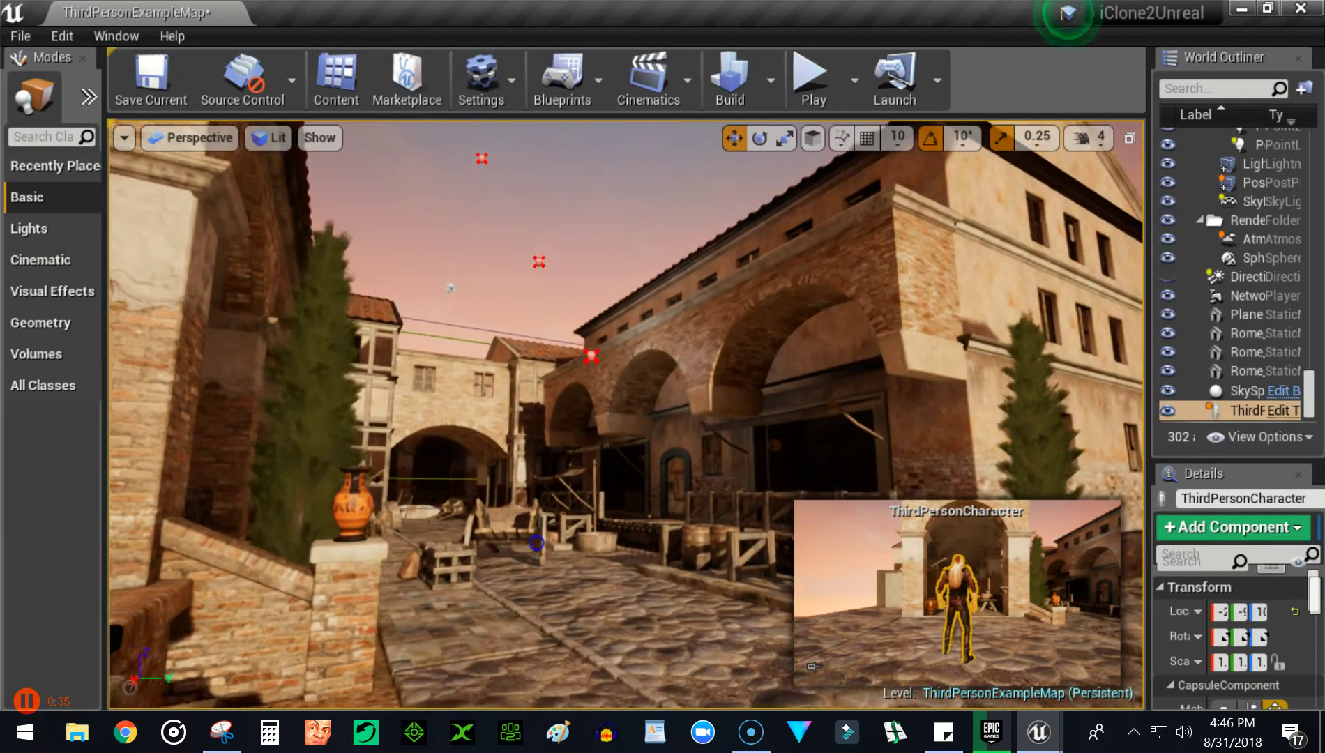
# Examine the third-person character and its follow camera in front of the arched building entrance.
pyautogui.scroll(-2, 455, 525)
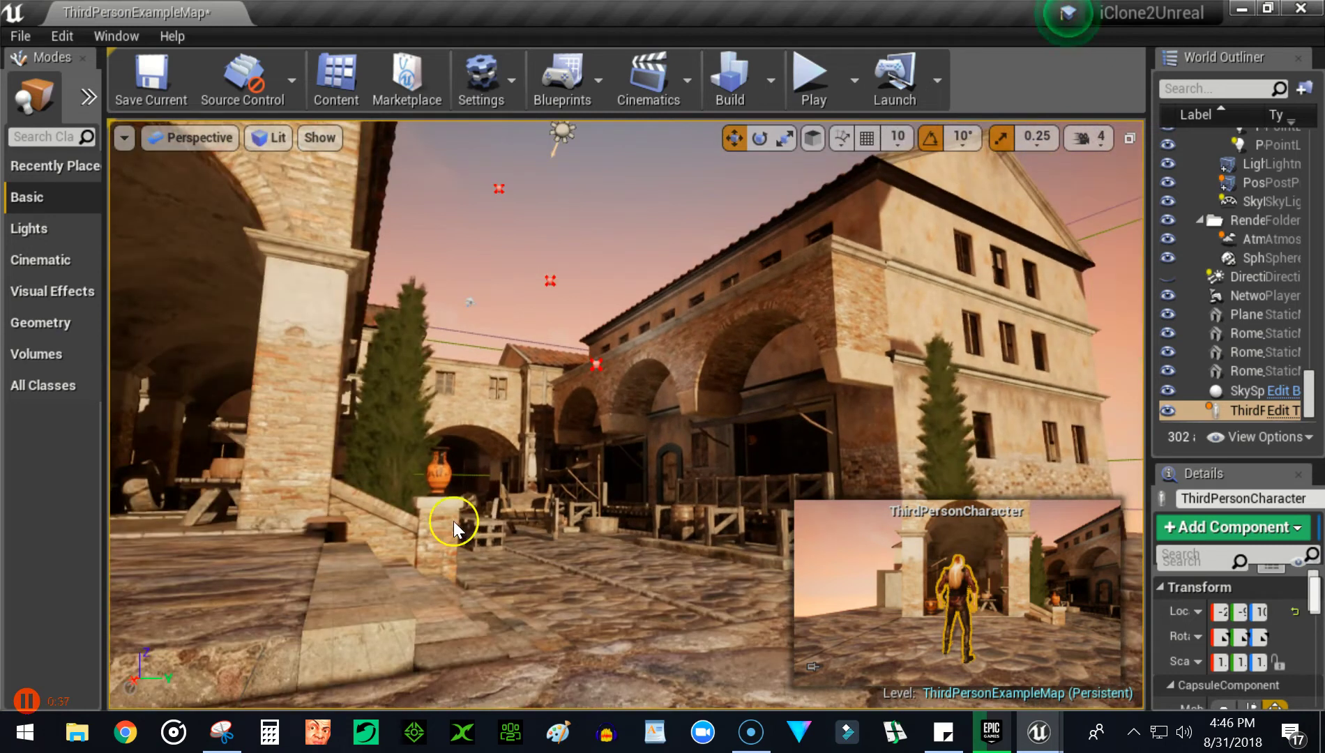
pyautogui.moveTo(377, 539); pyautogui.dragTo(426, 547, button='right')
pyautogui.scroll(-2, 352, 529)
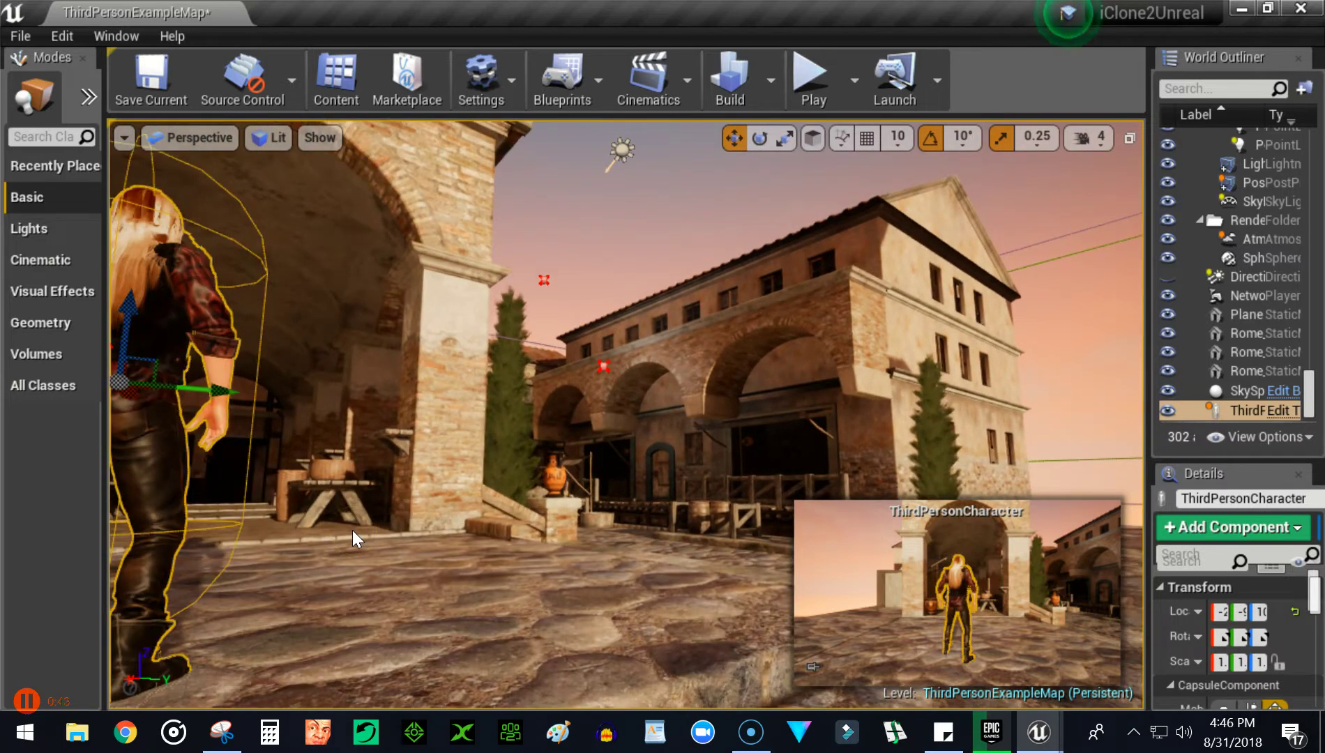
pyautogui.scroll(-3, 352, 530)
pyautogui.moveTo(355, 515); pyautogui.dragTo(355, 515, button='right')
pyautogui.scroll(-3, 354, 515)
pyautogui.click(404, 492)
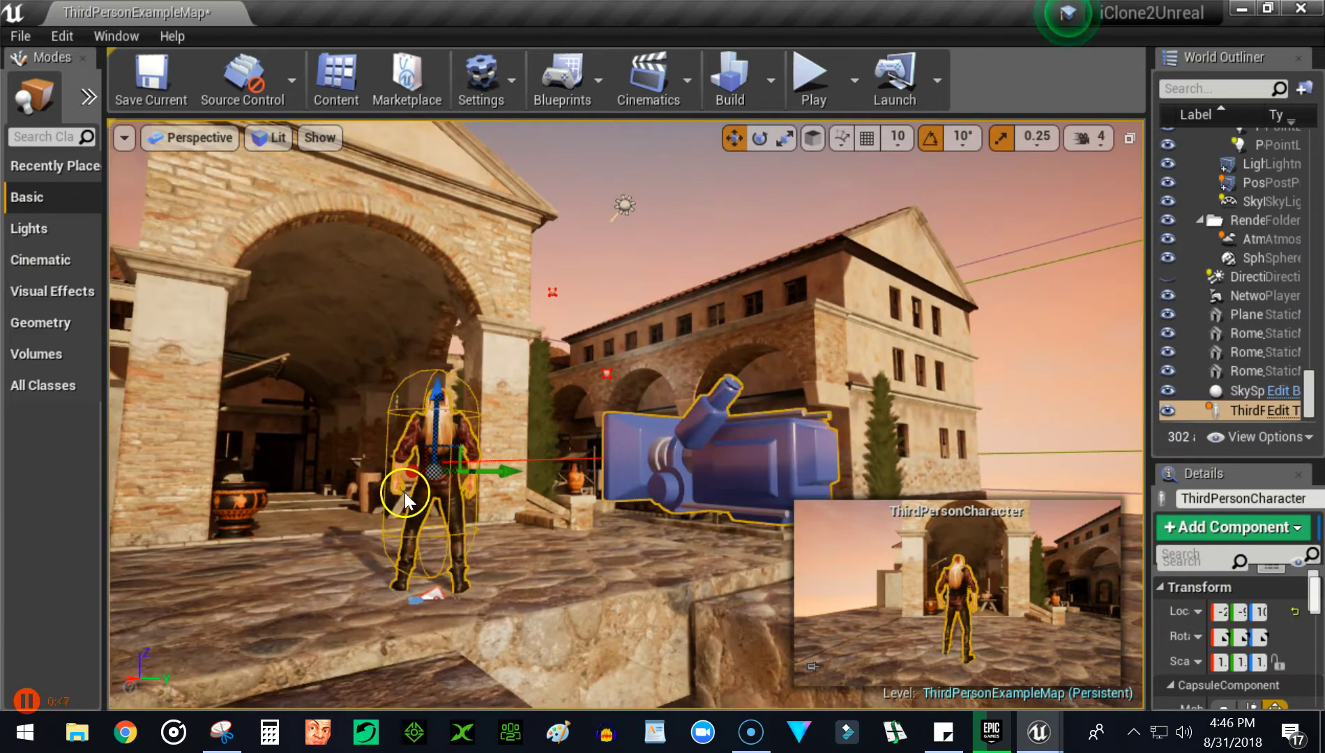
pyautogui.scroll(-3, 493, 503)
pyautogui.moveTo(493, 503); pyautogui.dragTo(486, 471)
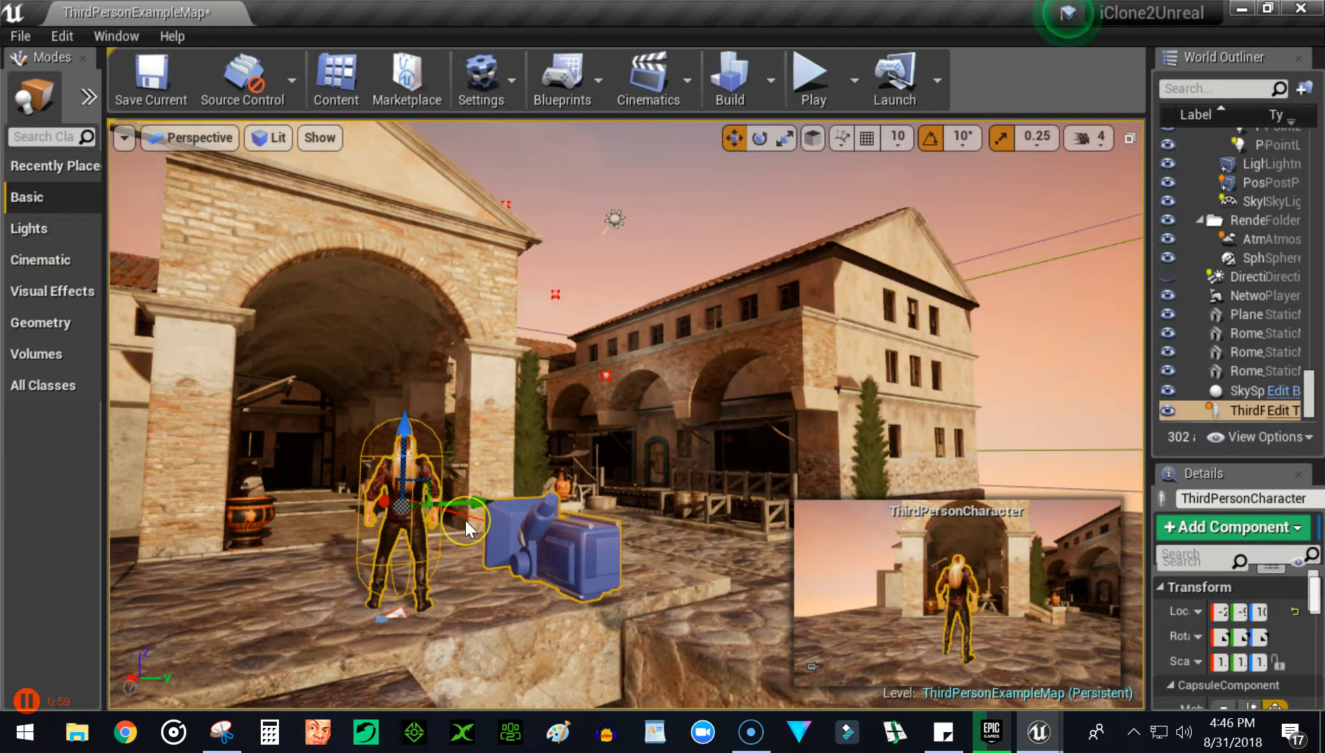
pyautogui.scroll(3, 464, 521)
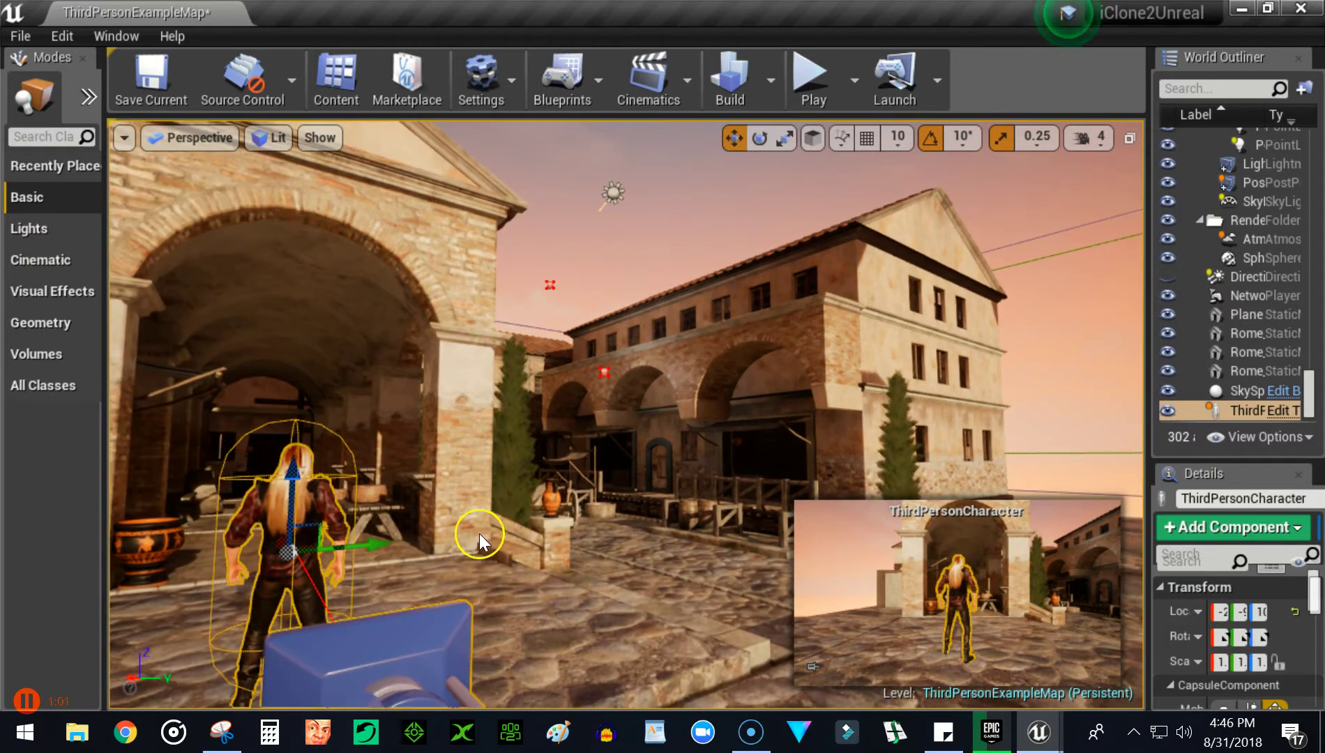
pyautogui.moveTo(479, 533); pyautogui.dragTo(489, 533, button='right')
pyautogui.moveTo(477, 532); pyautogui.dragTo(479, 528)
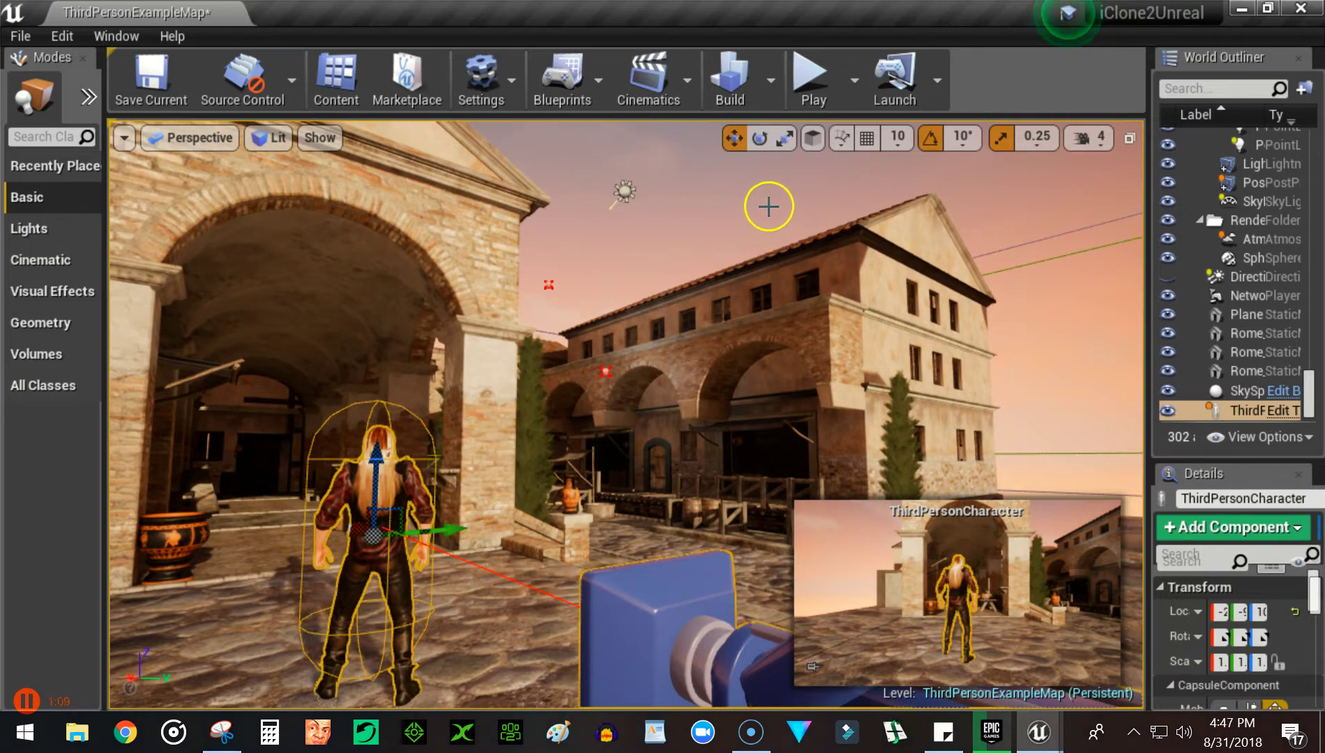
# Play-test the level by running the character through the scene, and end the play session.
pyautogui.click(806, 78)
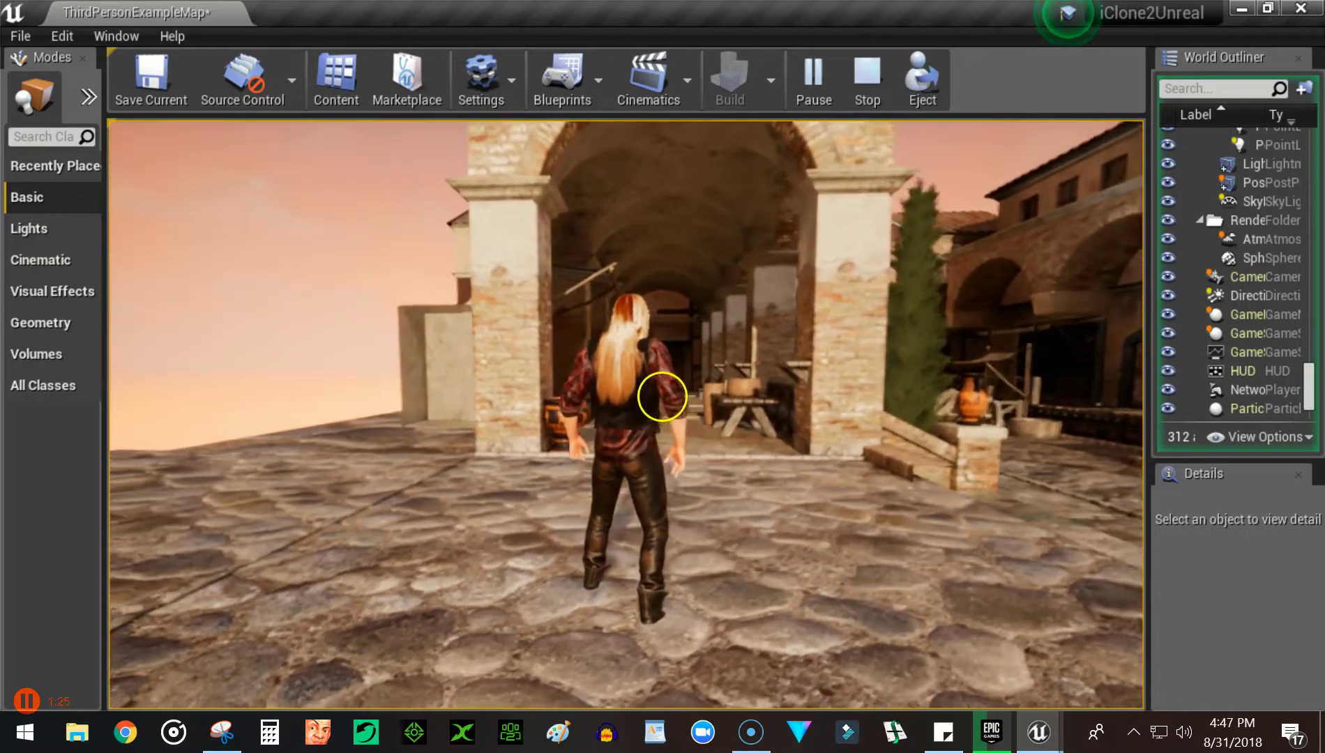
pyautogui.press('w')
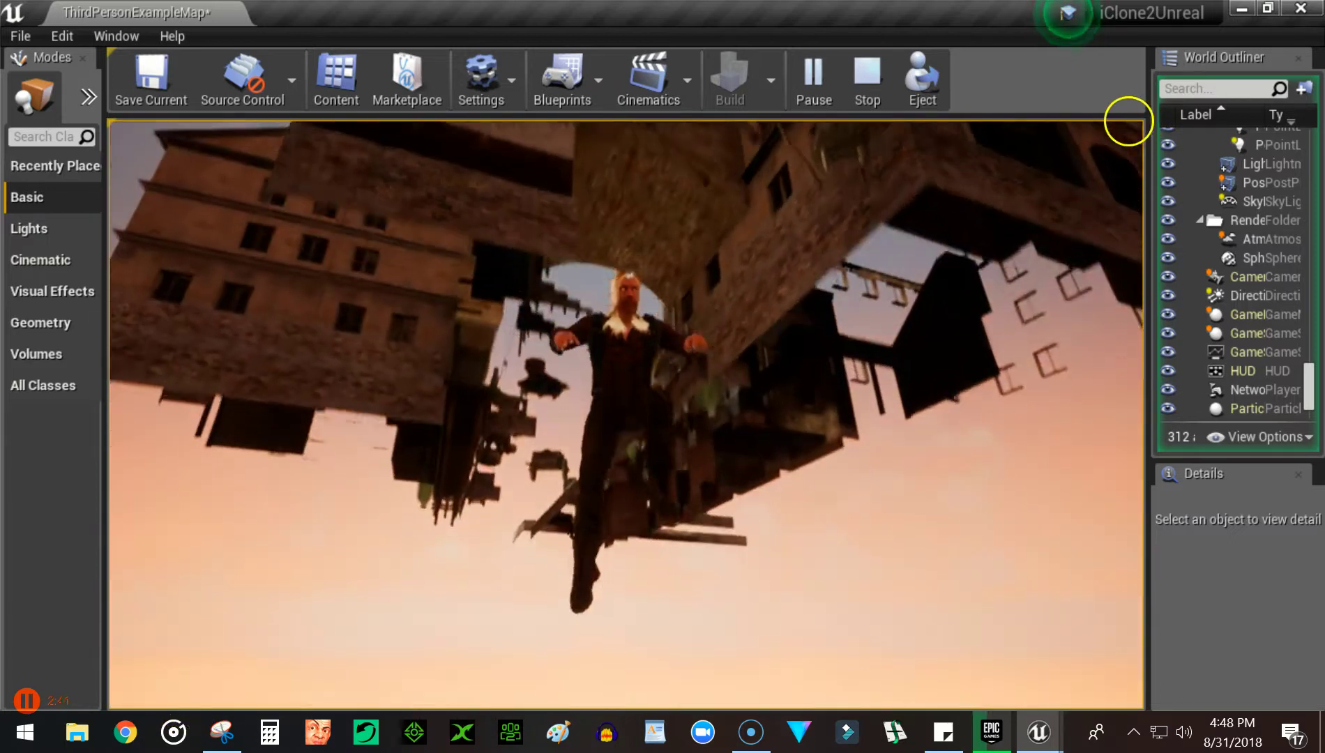
pyautogui.press('Escape')
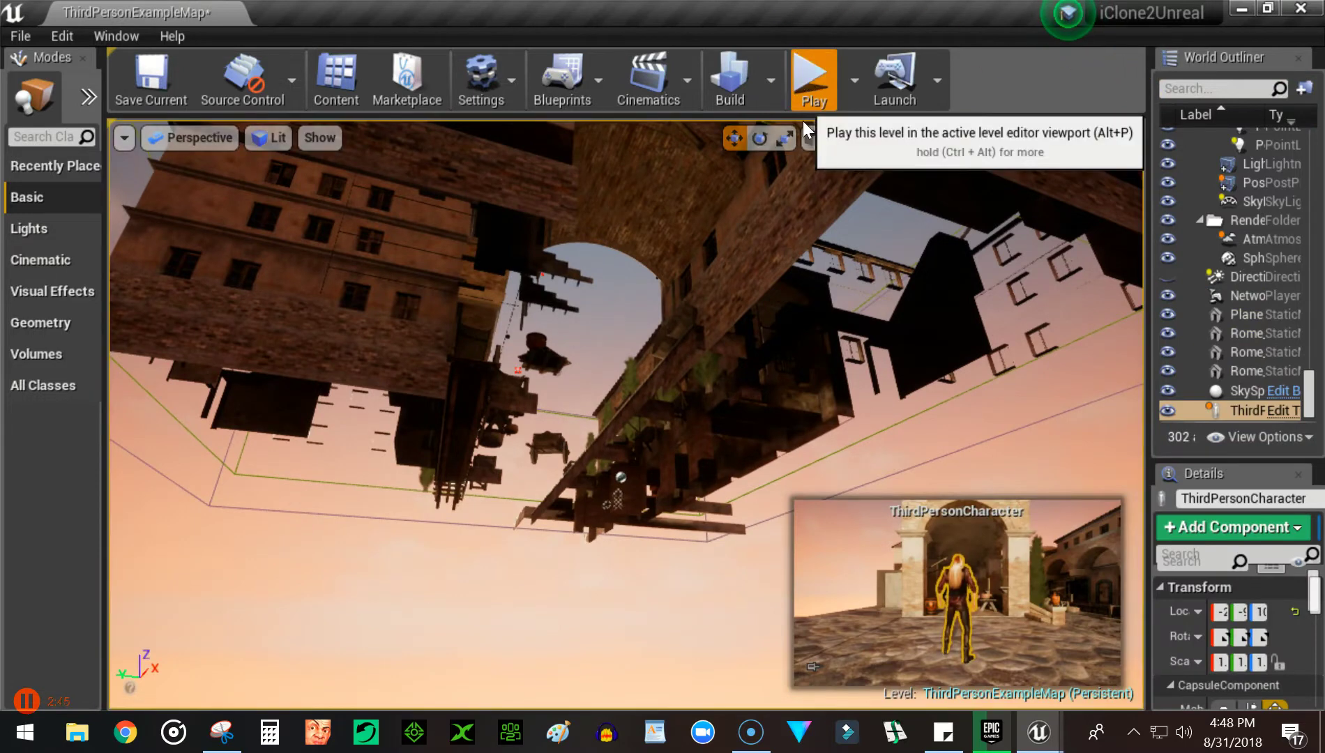
# Play the level again and walk the character through the arched entrance and along the brick arcade to the door at its far end.
pyautogui.click(811, 76)
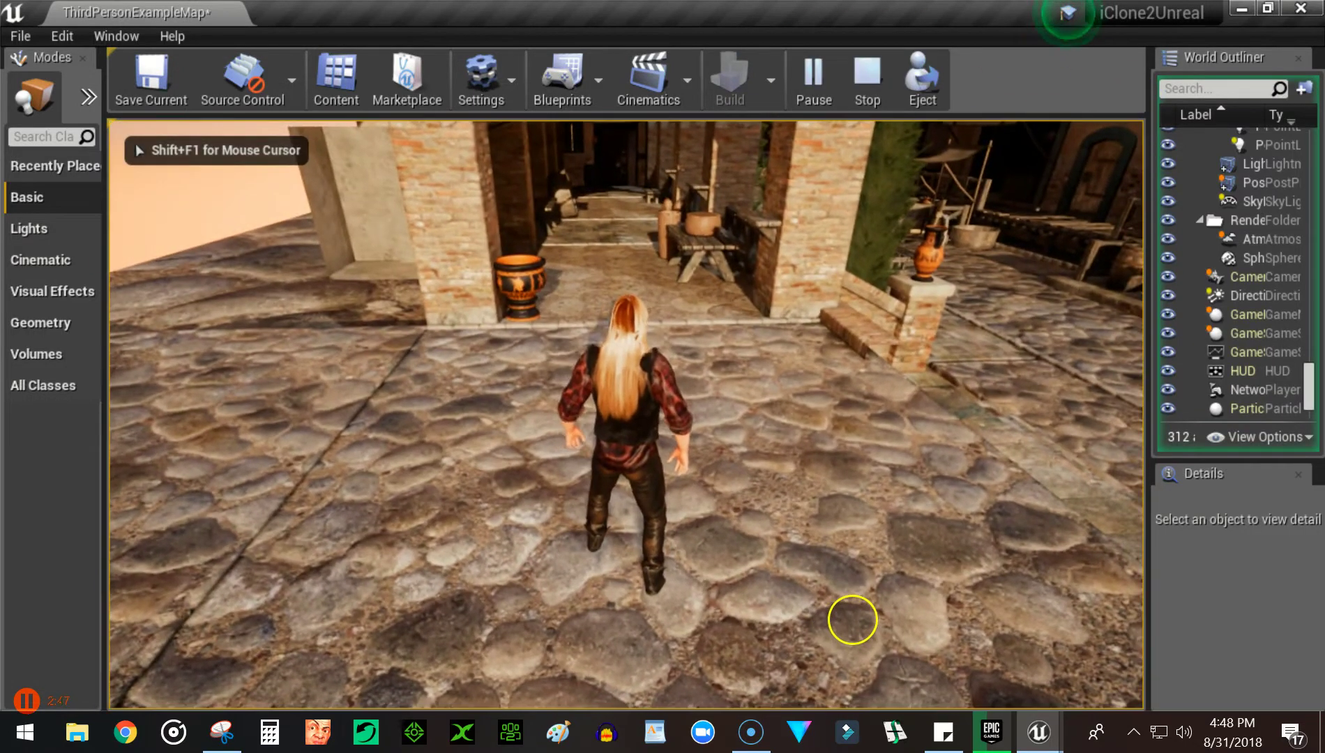
pyautogui.press('w')
pyautogui.press('w')
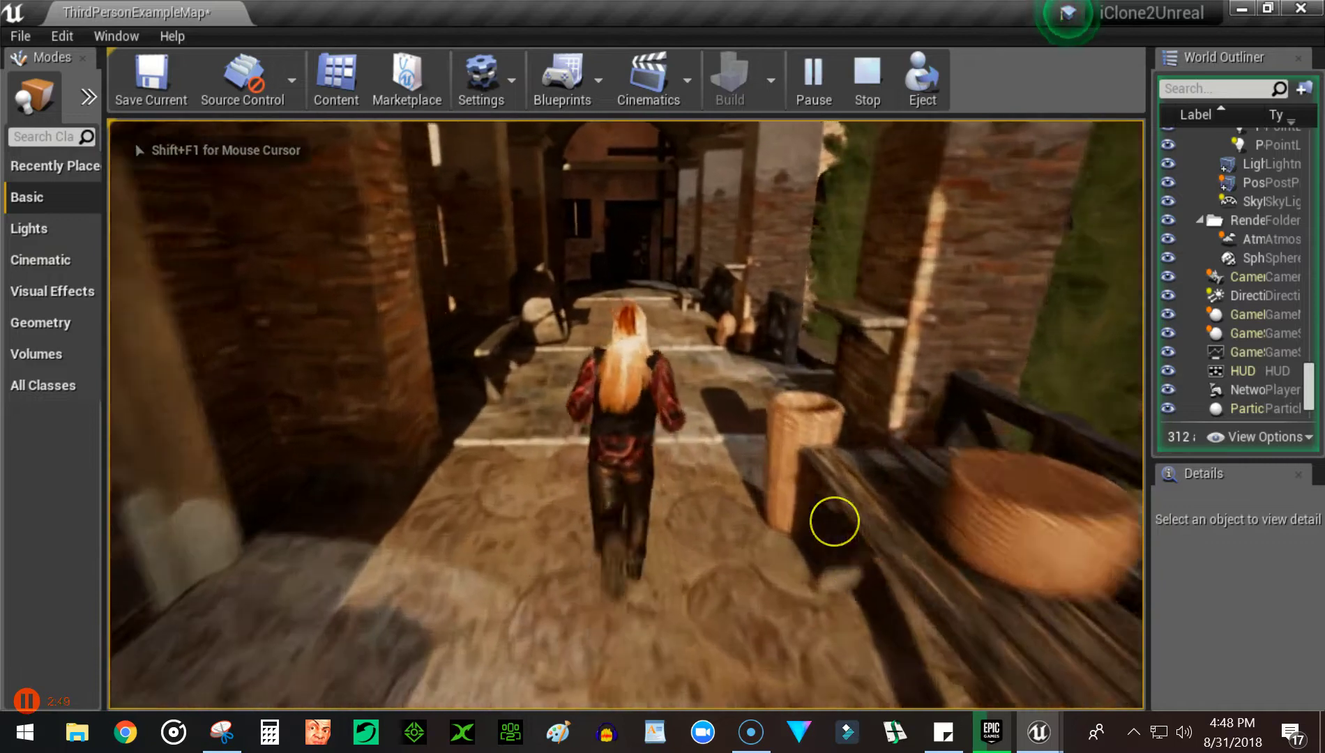
pyautogui.press('w')
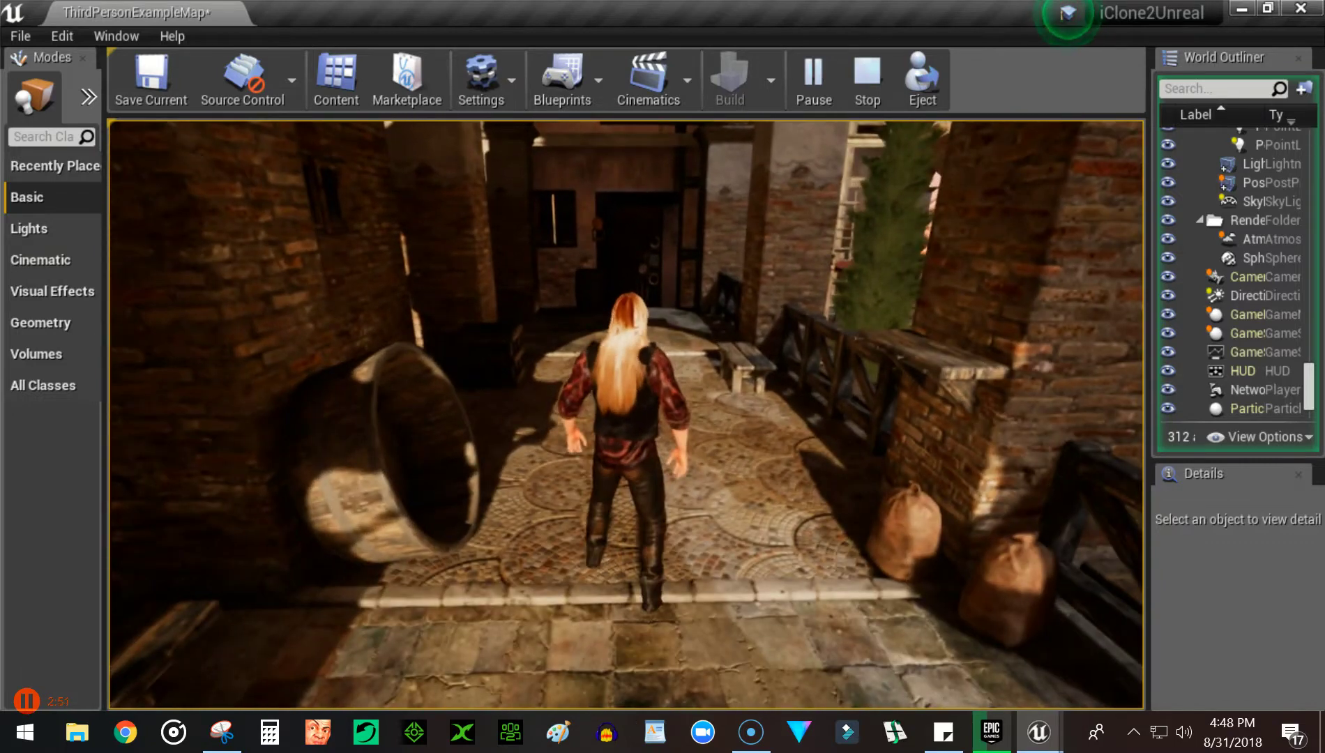
pyautogui.press('w')
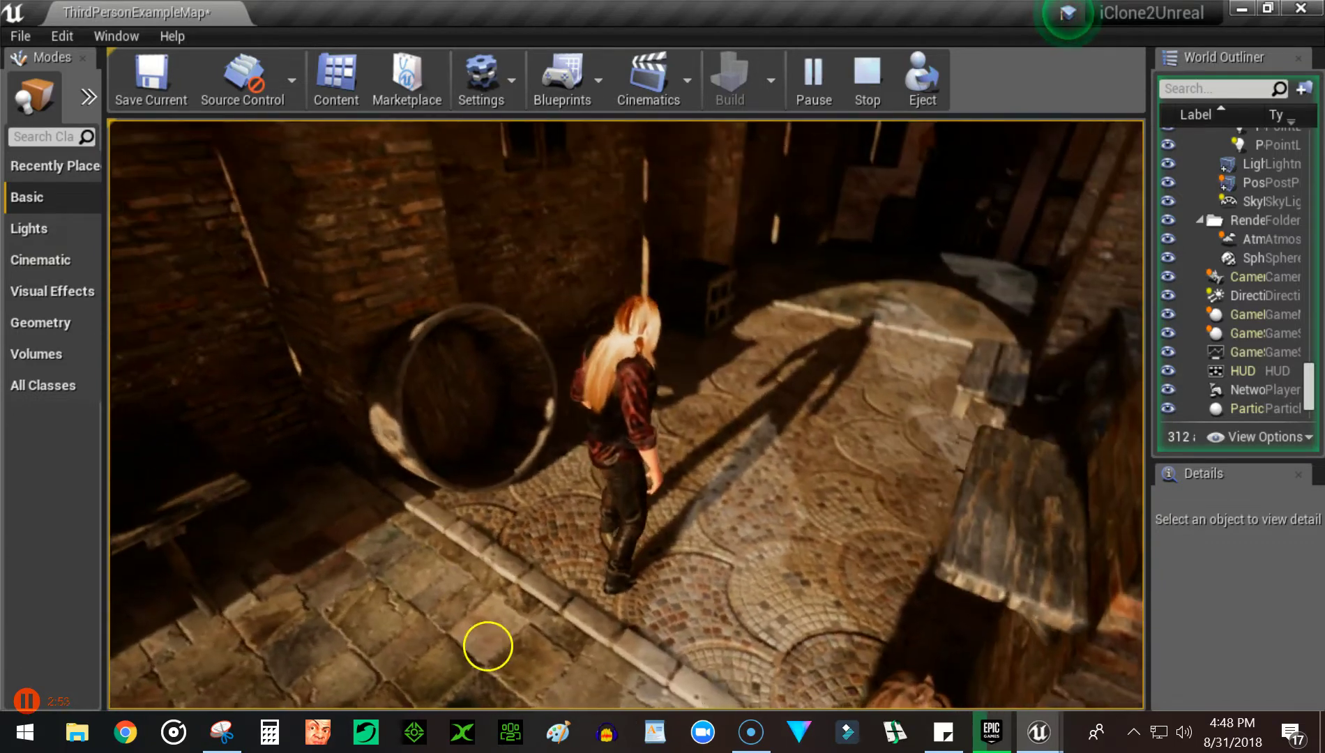
pyautogui.press('w')
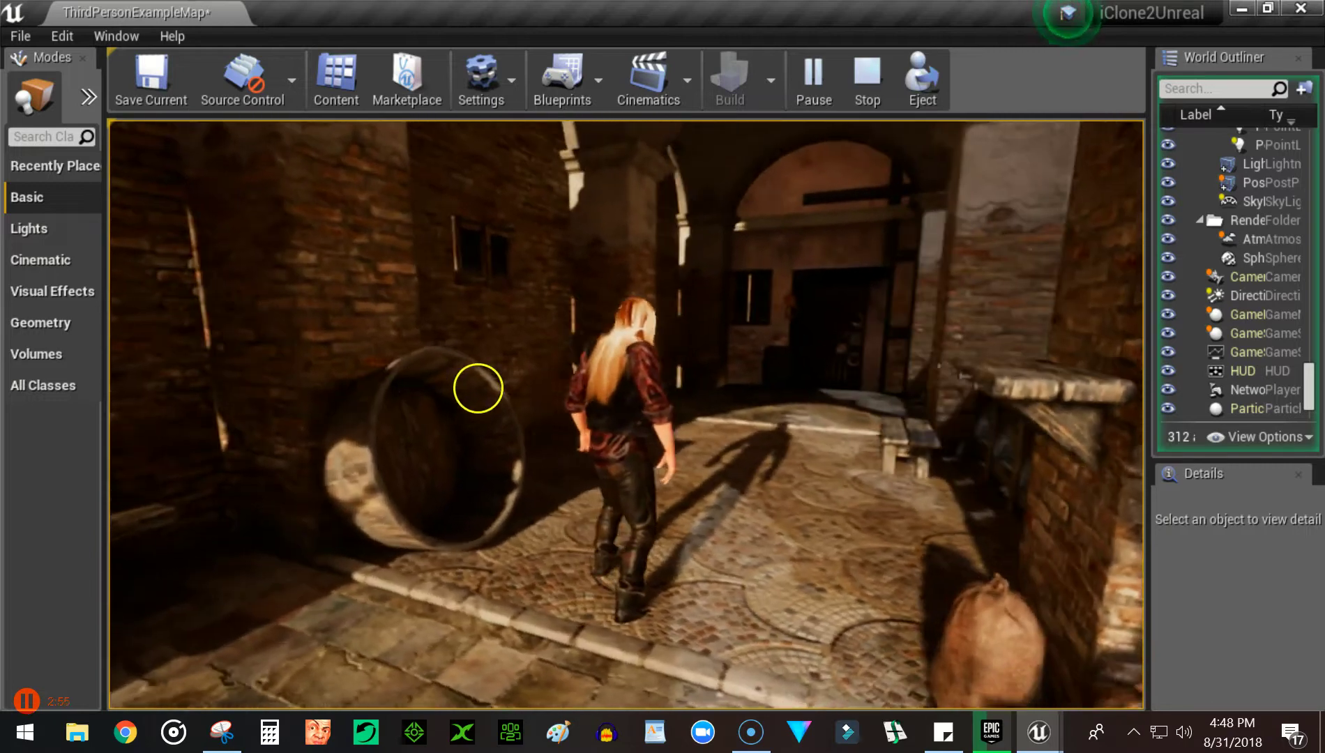
pyautogui.press('w')
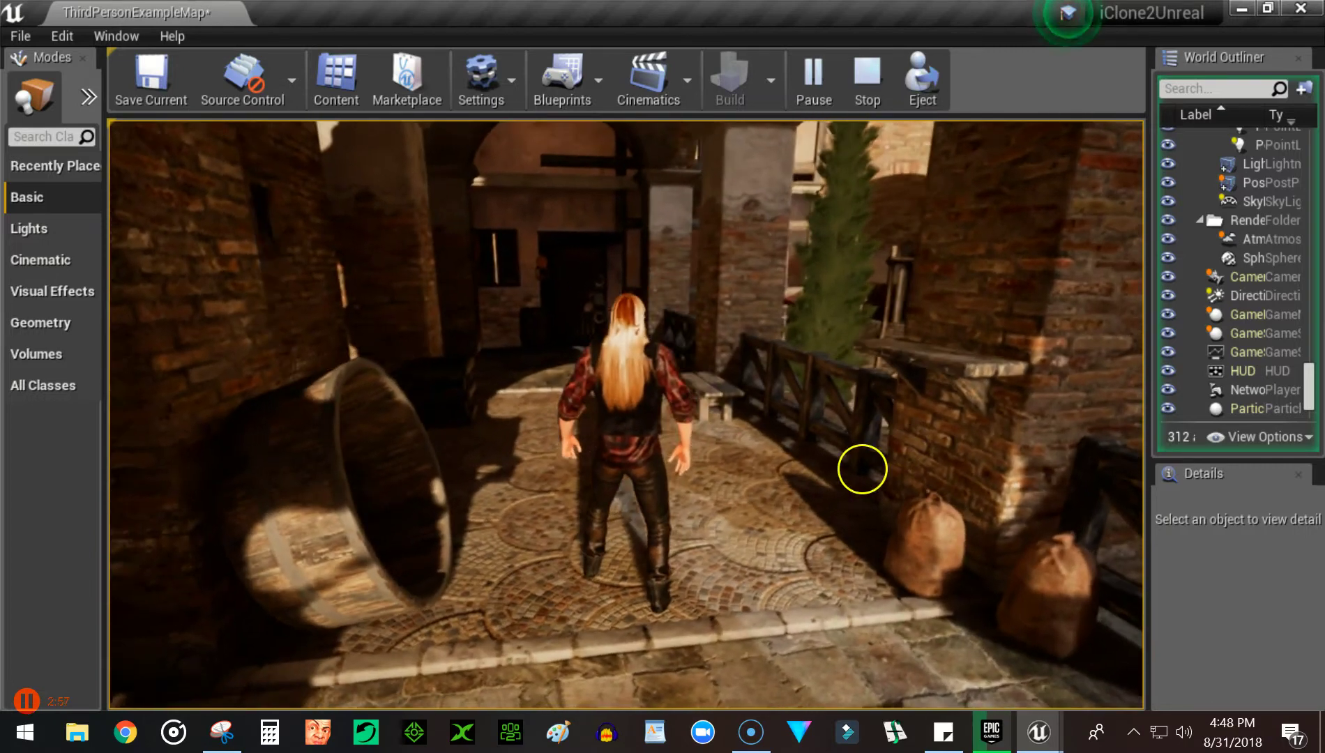
pyautogui.press('w')
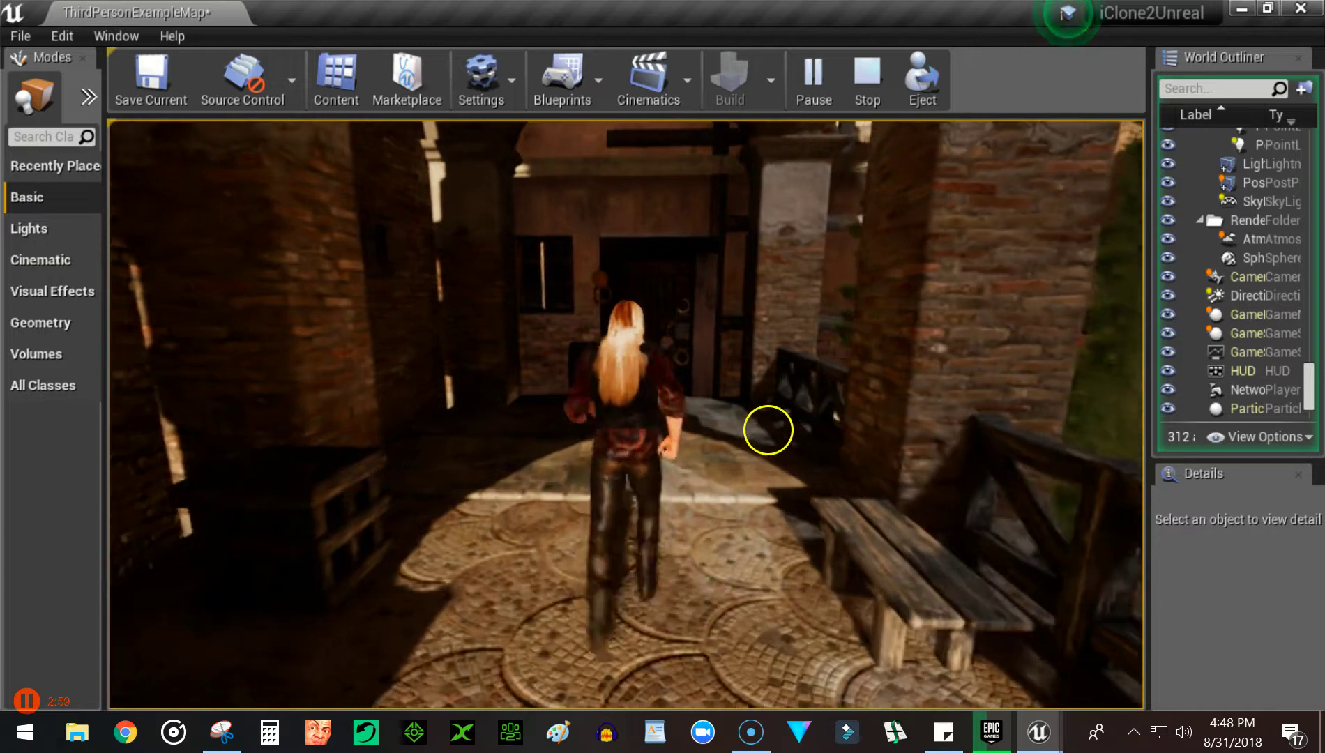
pyautogui.press('w')
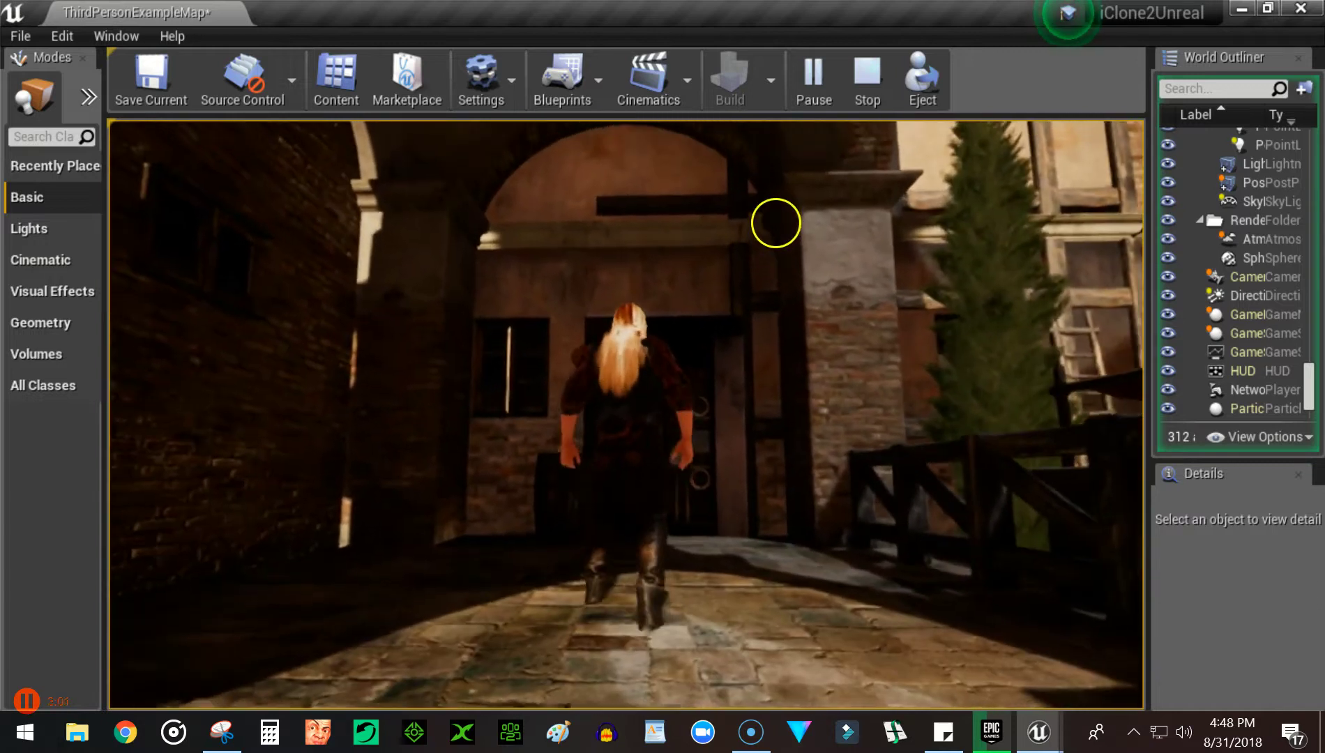
pyautogui.press('s')
pyautogui.press('w')
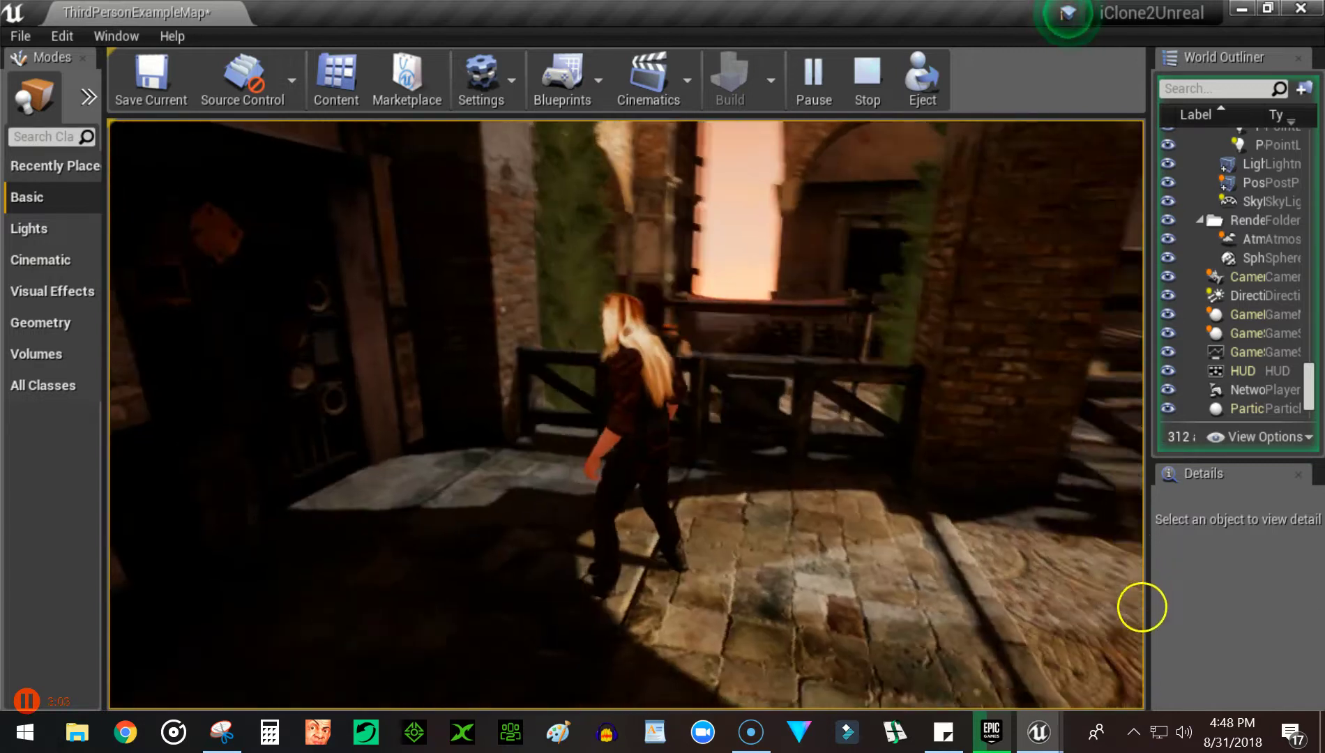